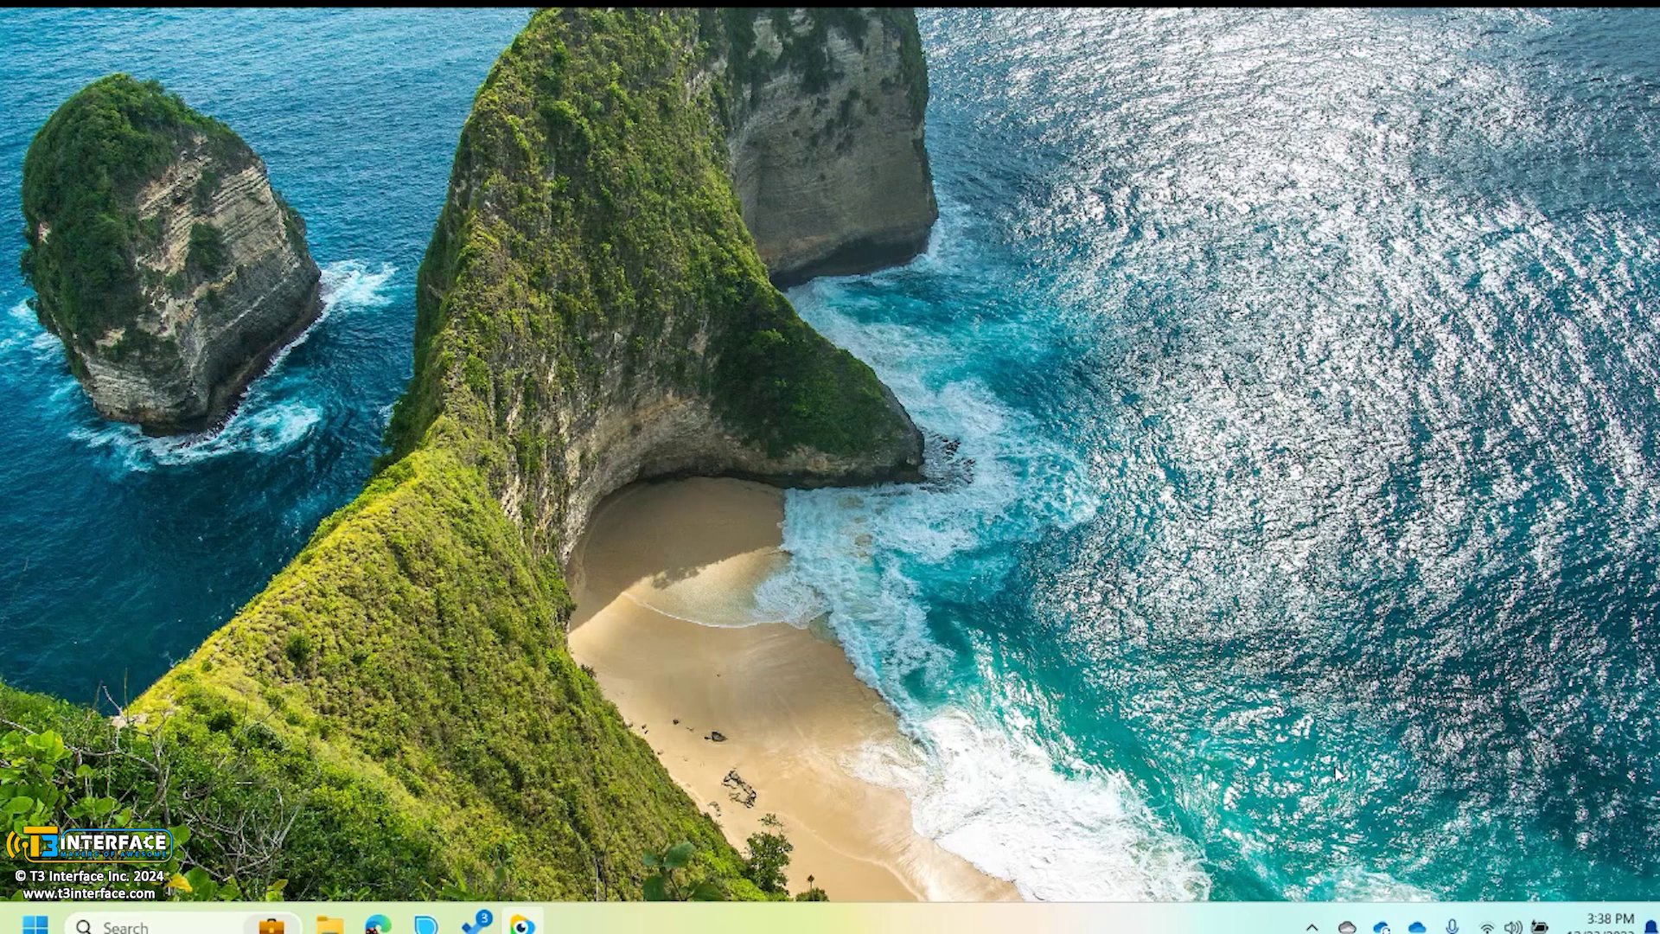
Step: Open the Bluetooth & devices settings page from the hidden Bluetooth tray icon's menu
click(1311, 925)
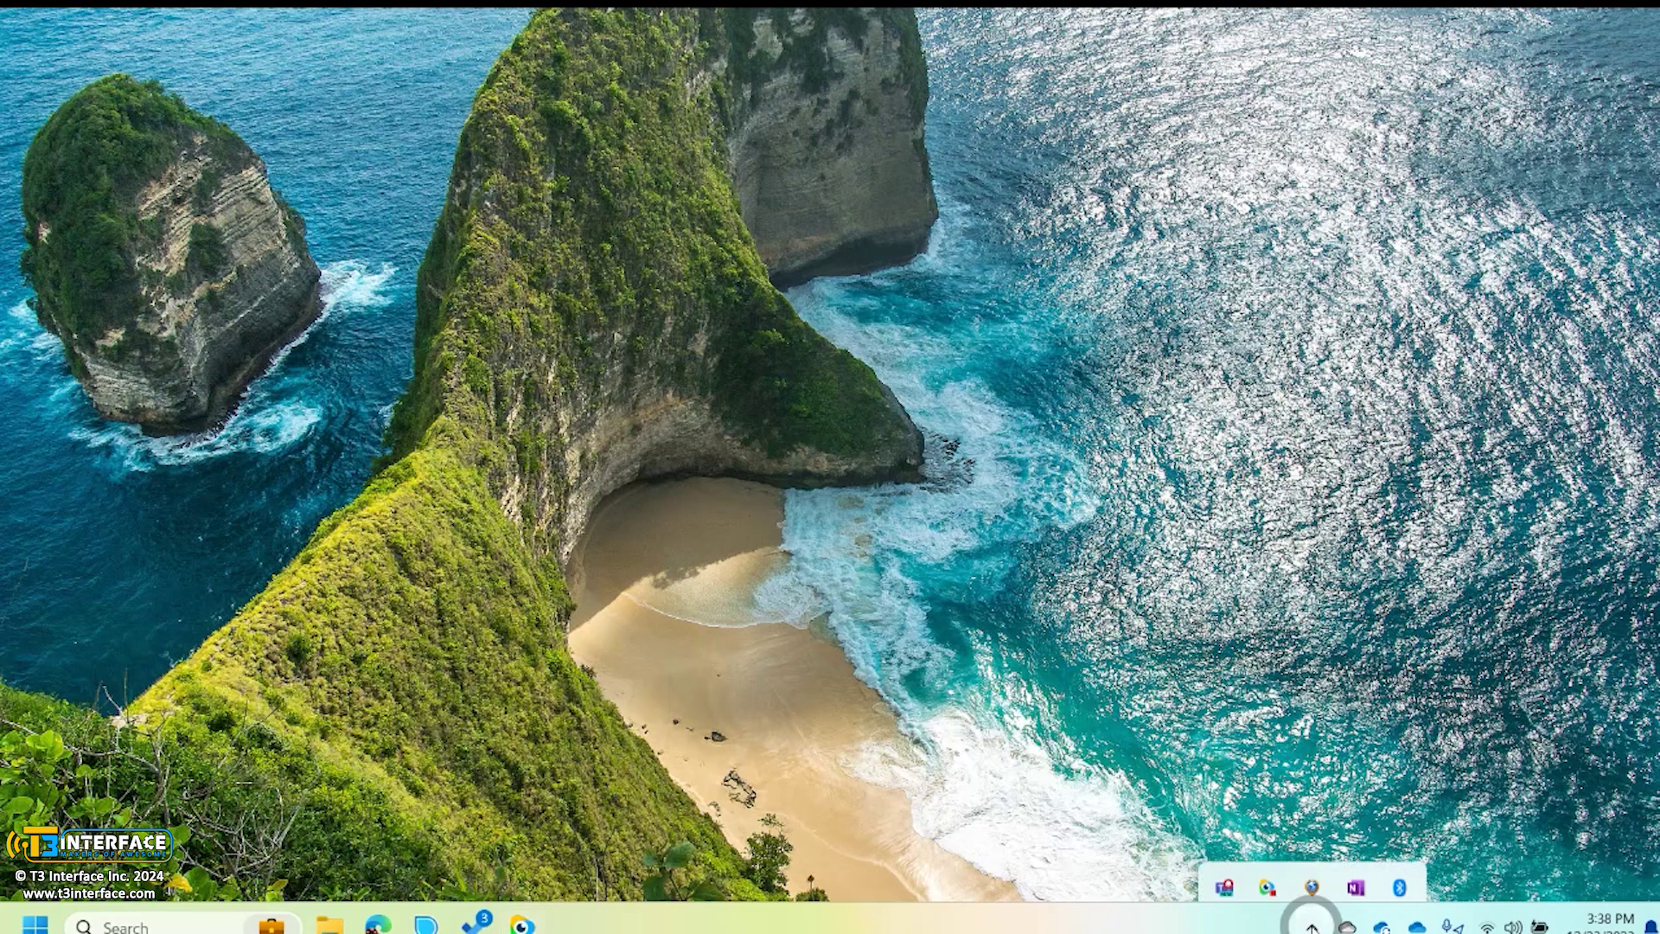
right_click(1399, 817)
click(1468, 618)
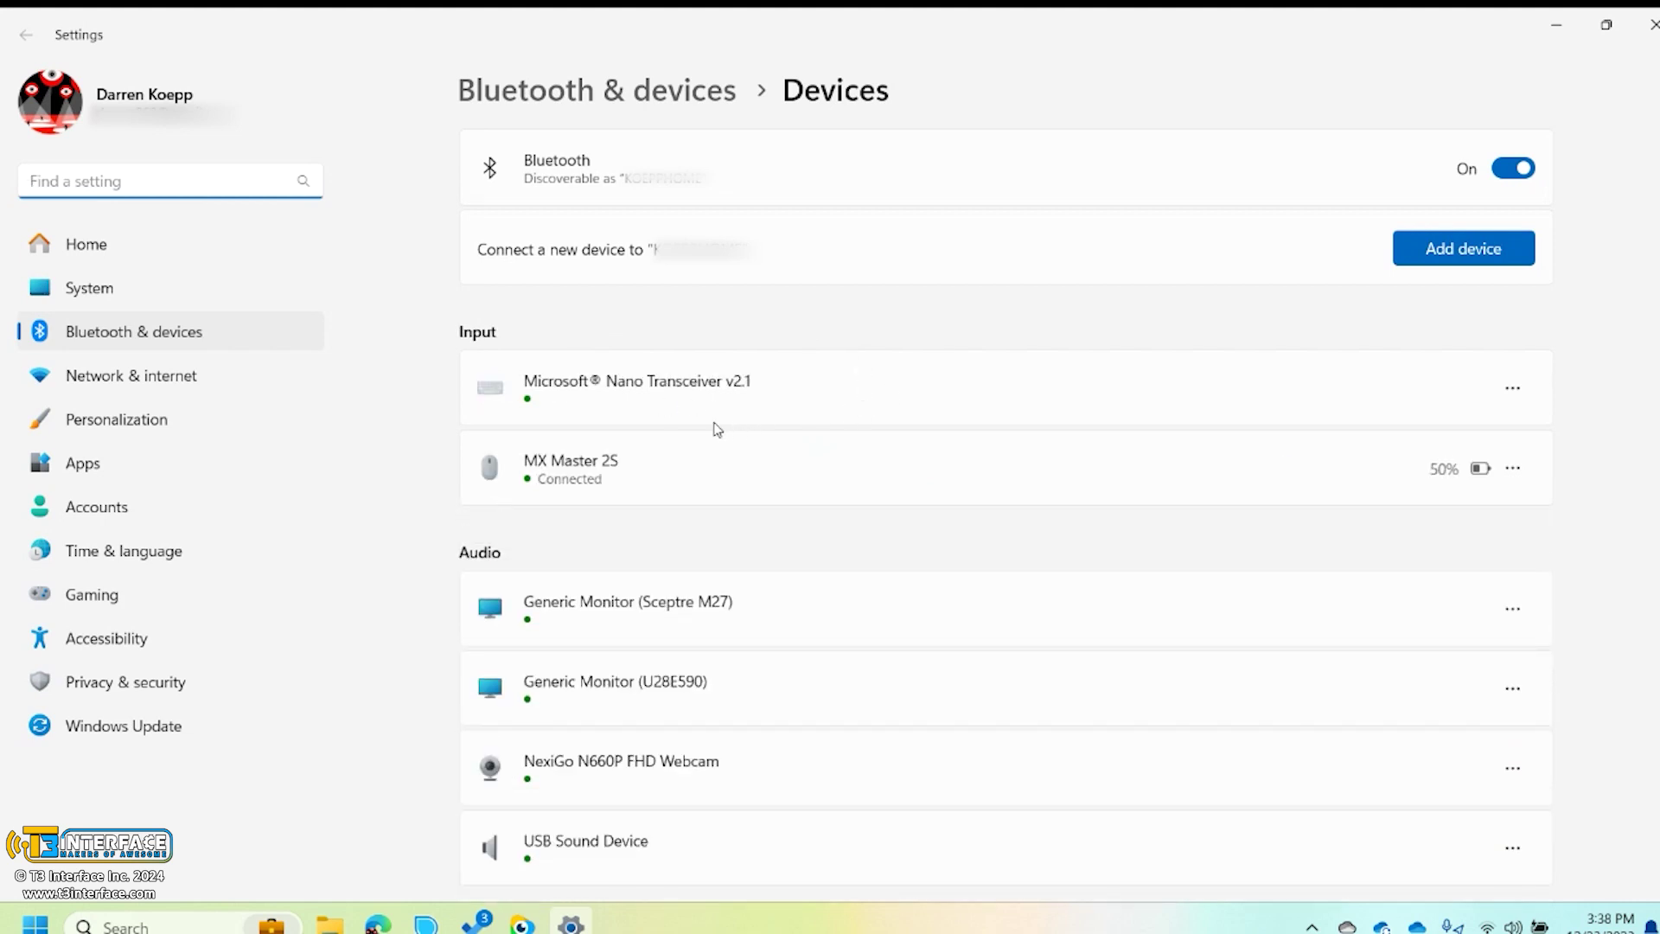
scroll(631, 464, down, 2)
scroll(632, 469, down, 1)
scroll(635, 479, down, 2)
scroll(637, 489, down, 3)
scroll(634, 491, down, 1)
scroll(634, 494, down, 1)
scroll(636, 495, down, 2)
scroll(638, 494, up, 3)
scroll(636, 494, up, 4)
scroll(637, 494, up, 3)
click(1446, 250)
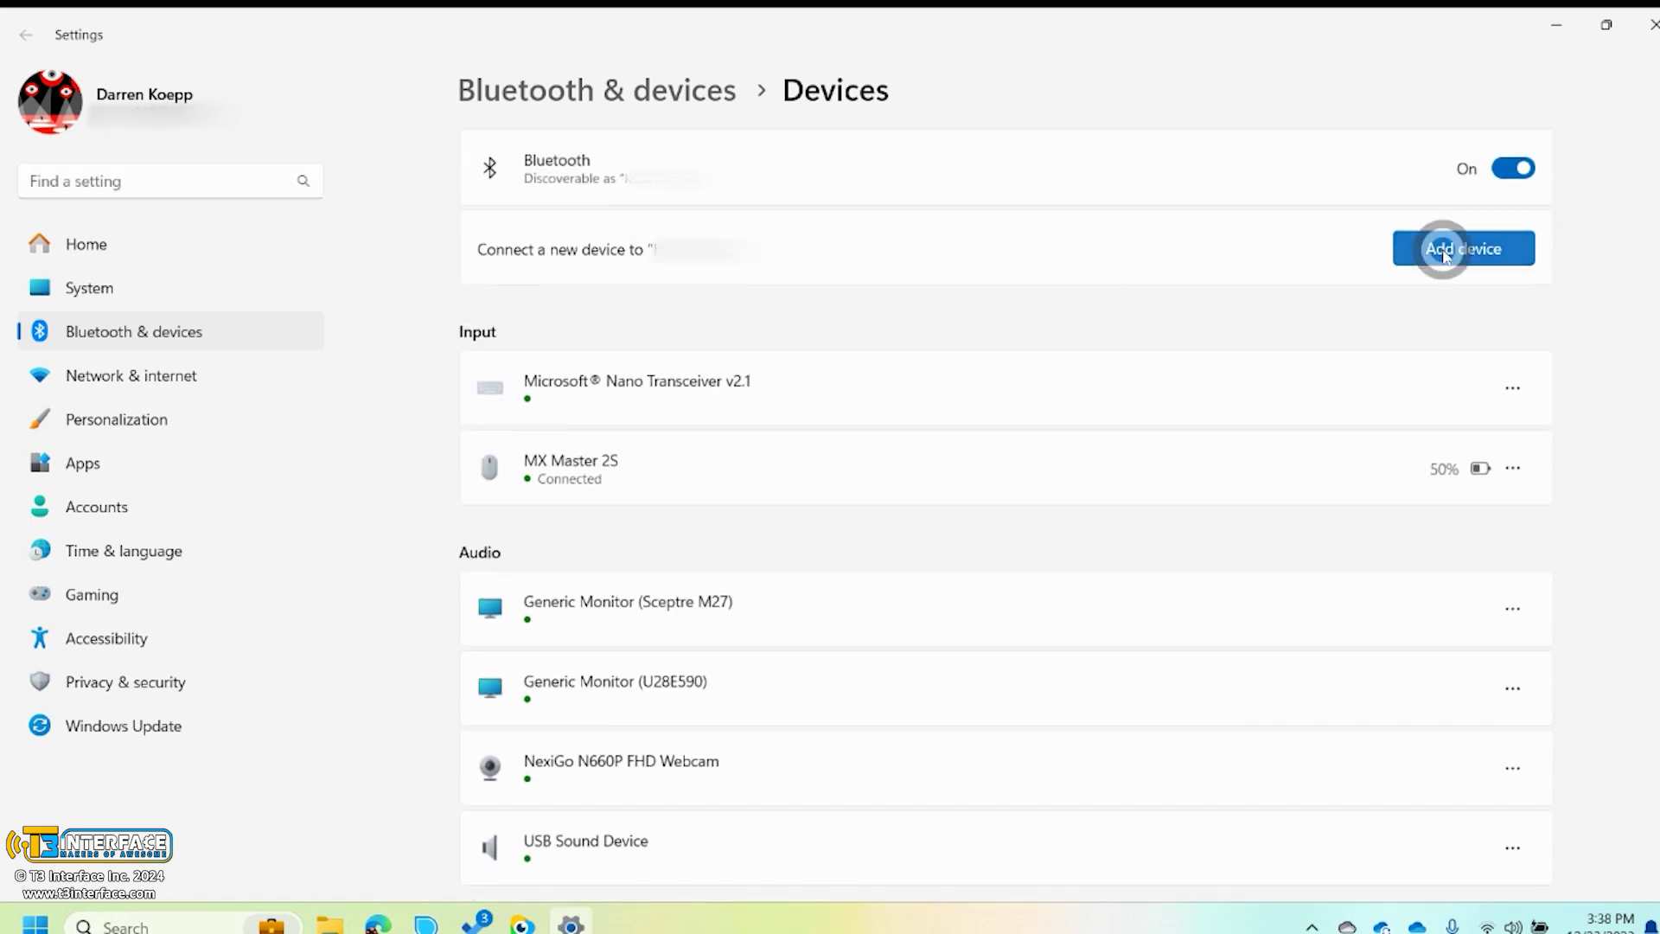
click(761, 285)
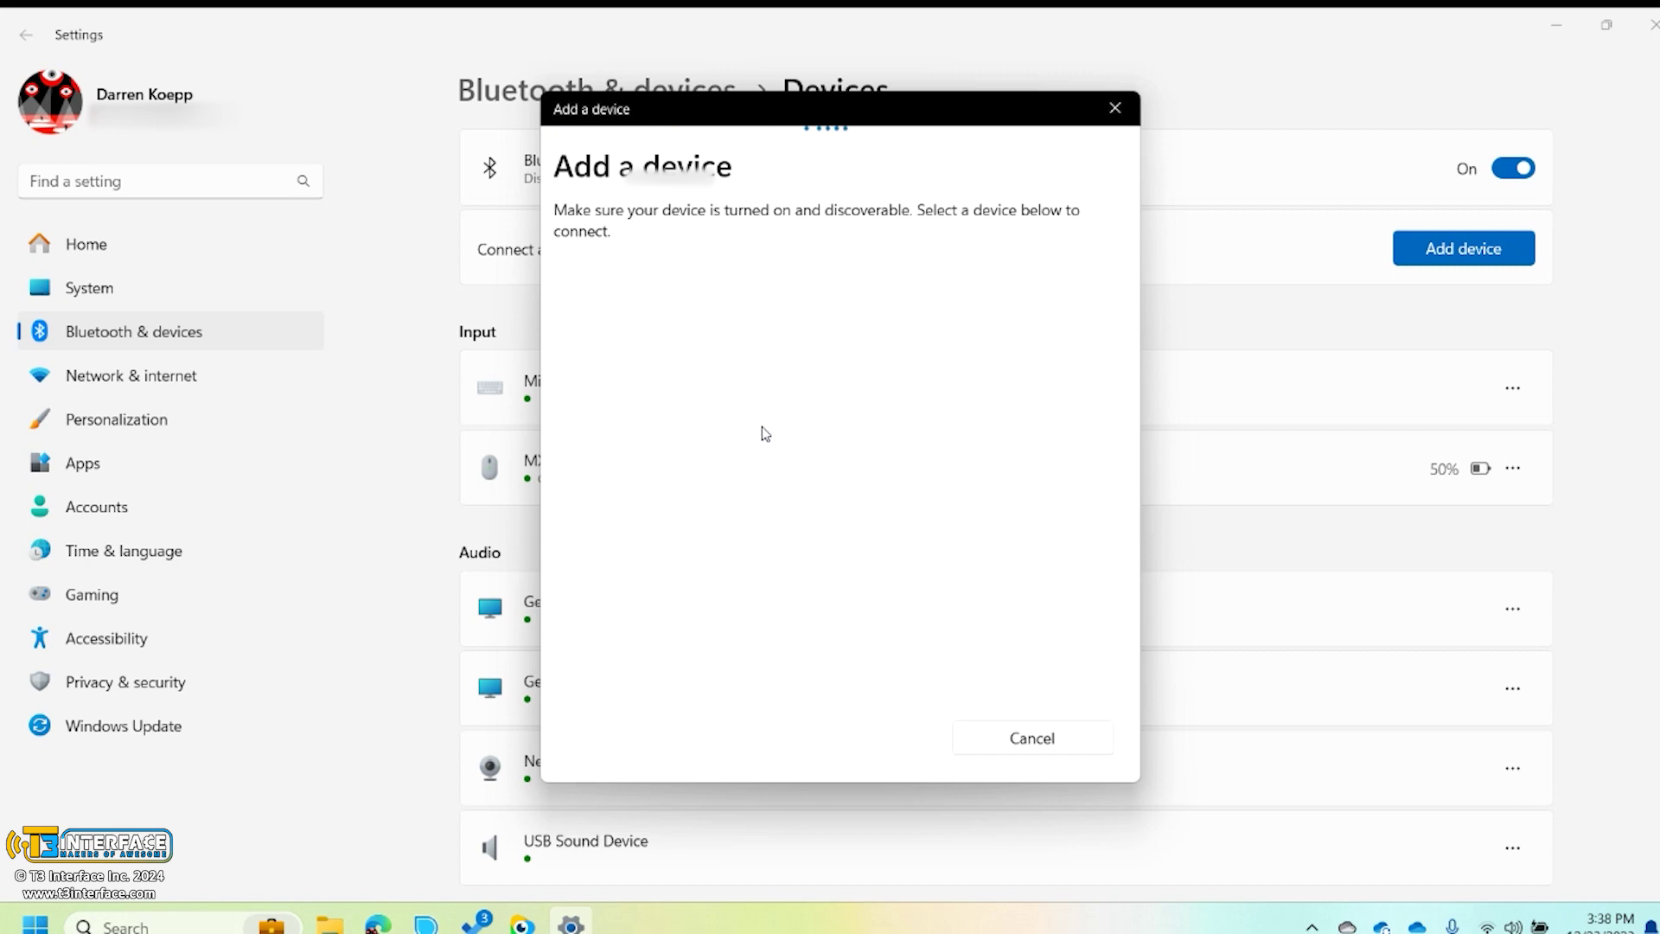
click(1020, 735)
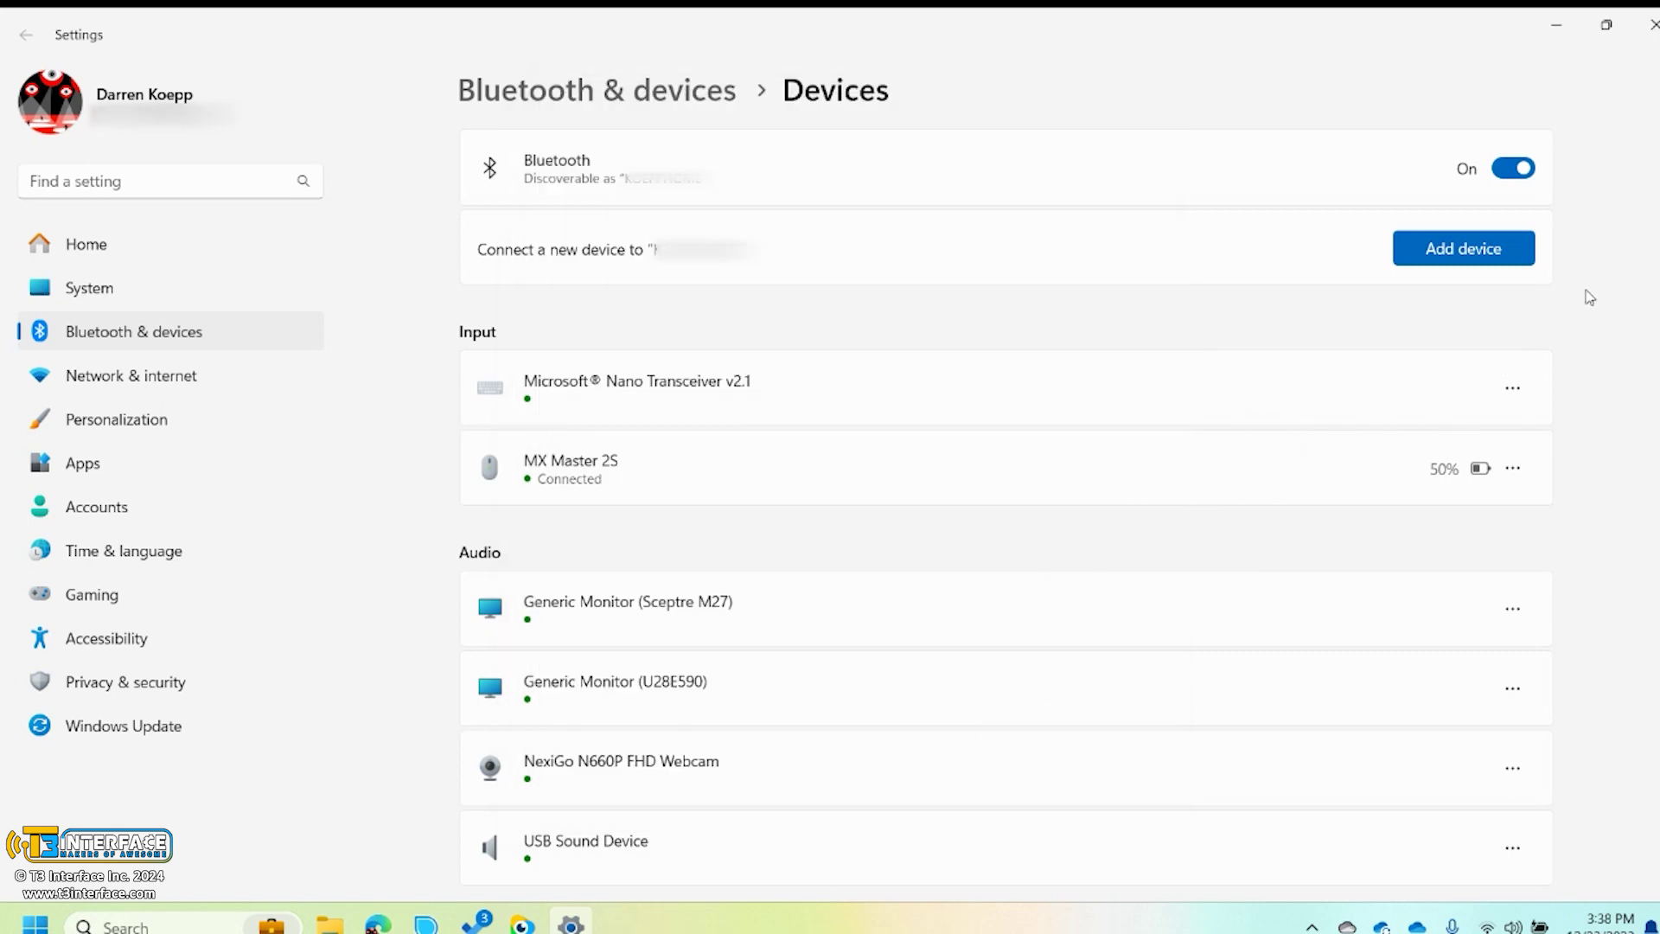
scroll(1606, 297, down, 3)
scroll(1608, 299, down, 2)
scroll(1608, 300, down, 5)
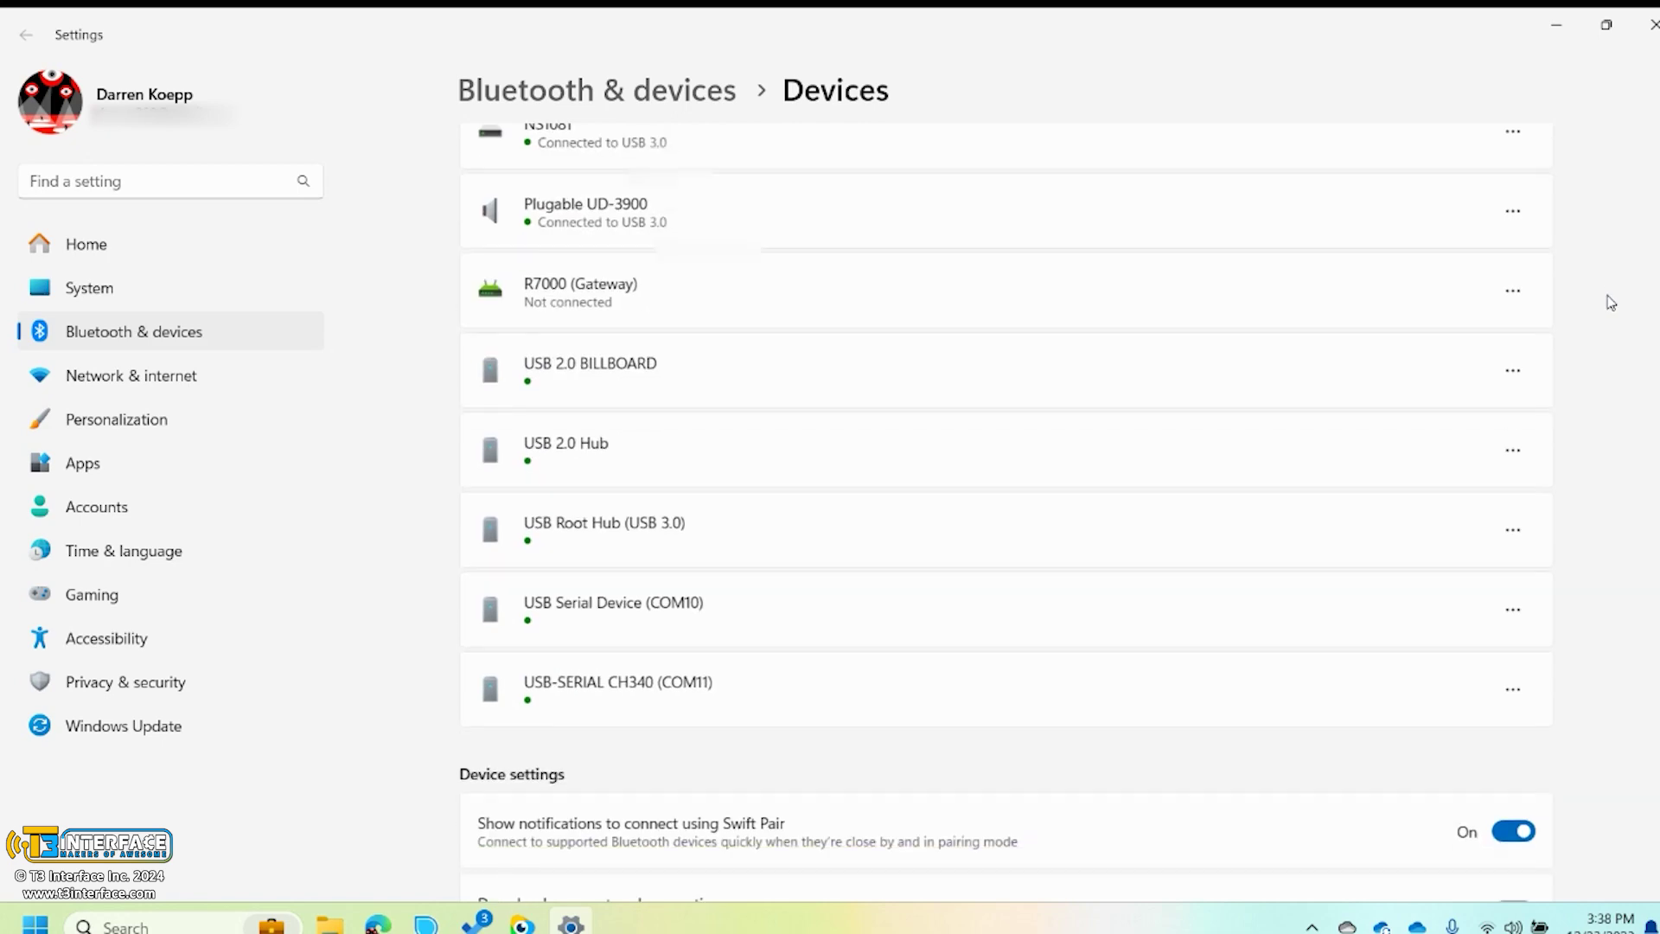
scroll(1608, 303, down, 3)
scroll(1608, 301, down, 3)
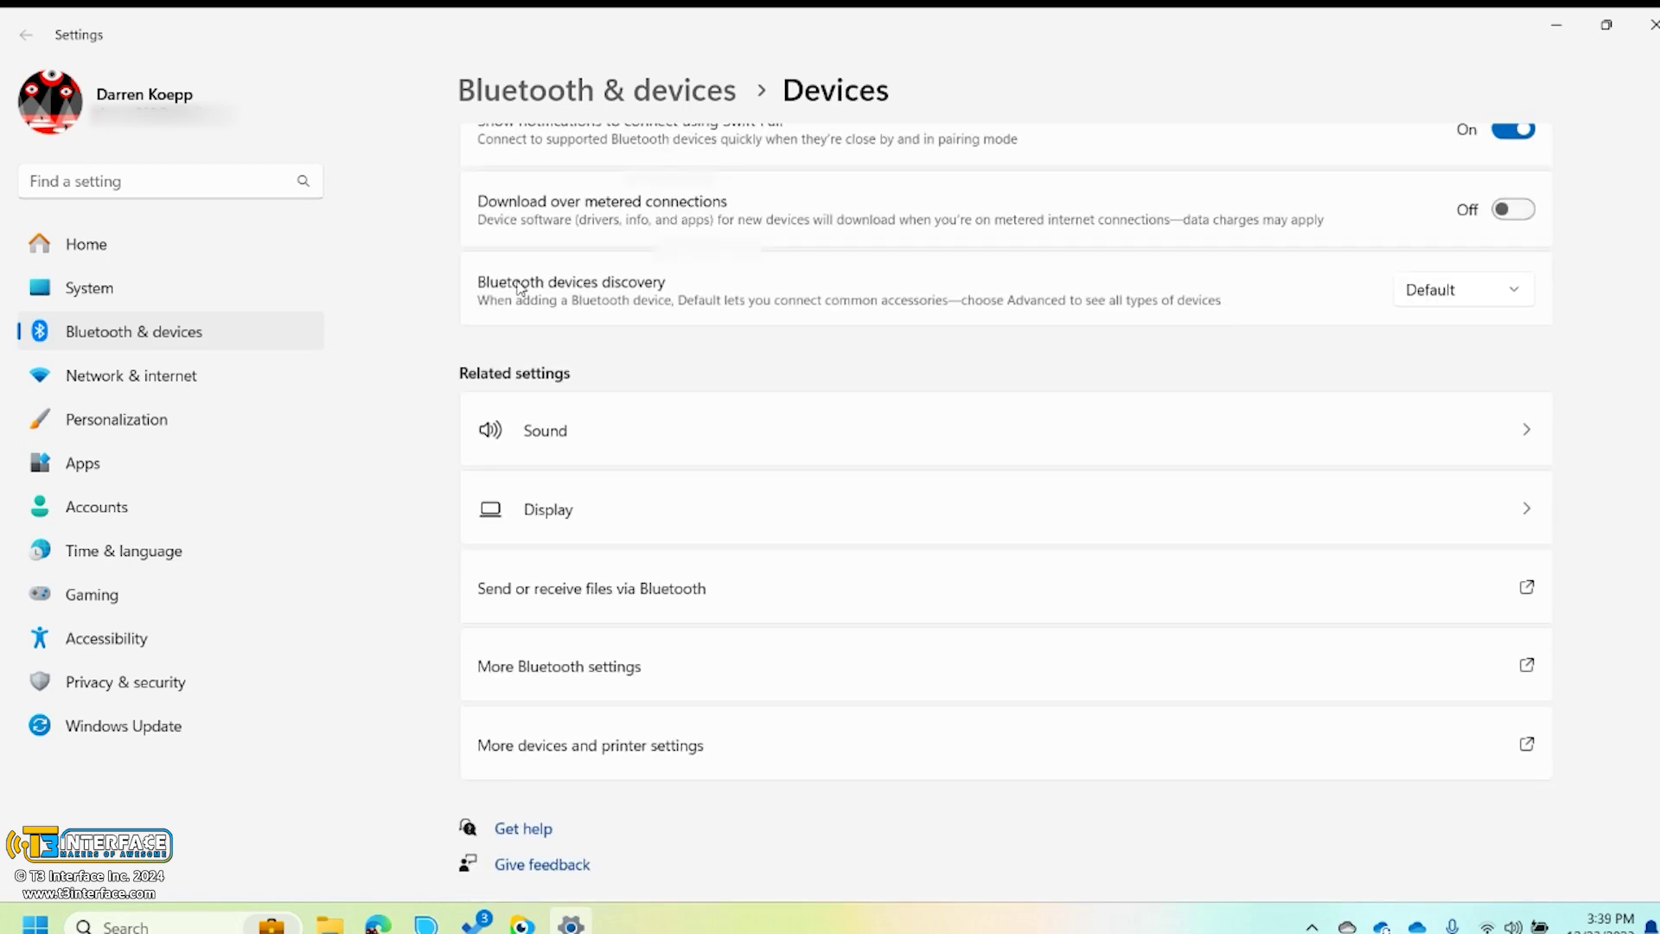
scroll(506, 273, up, 1)
scroll(475, 289, up, 1)
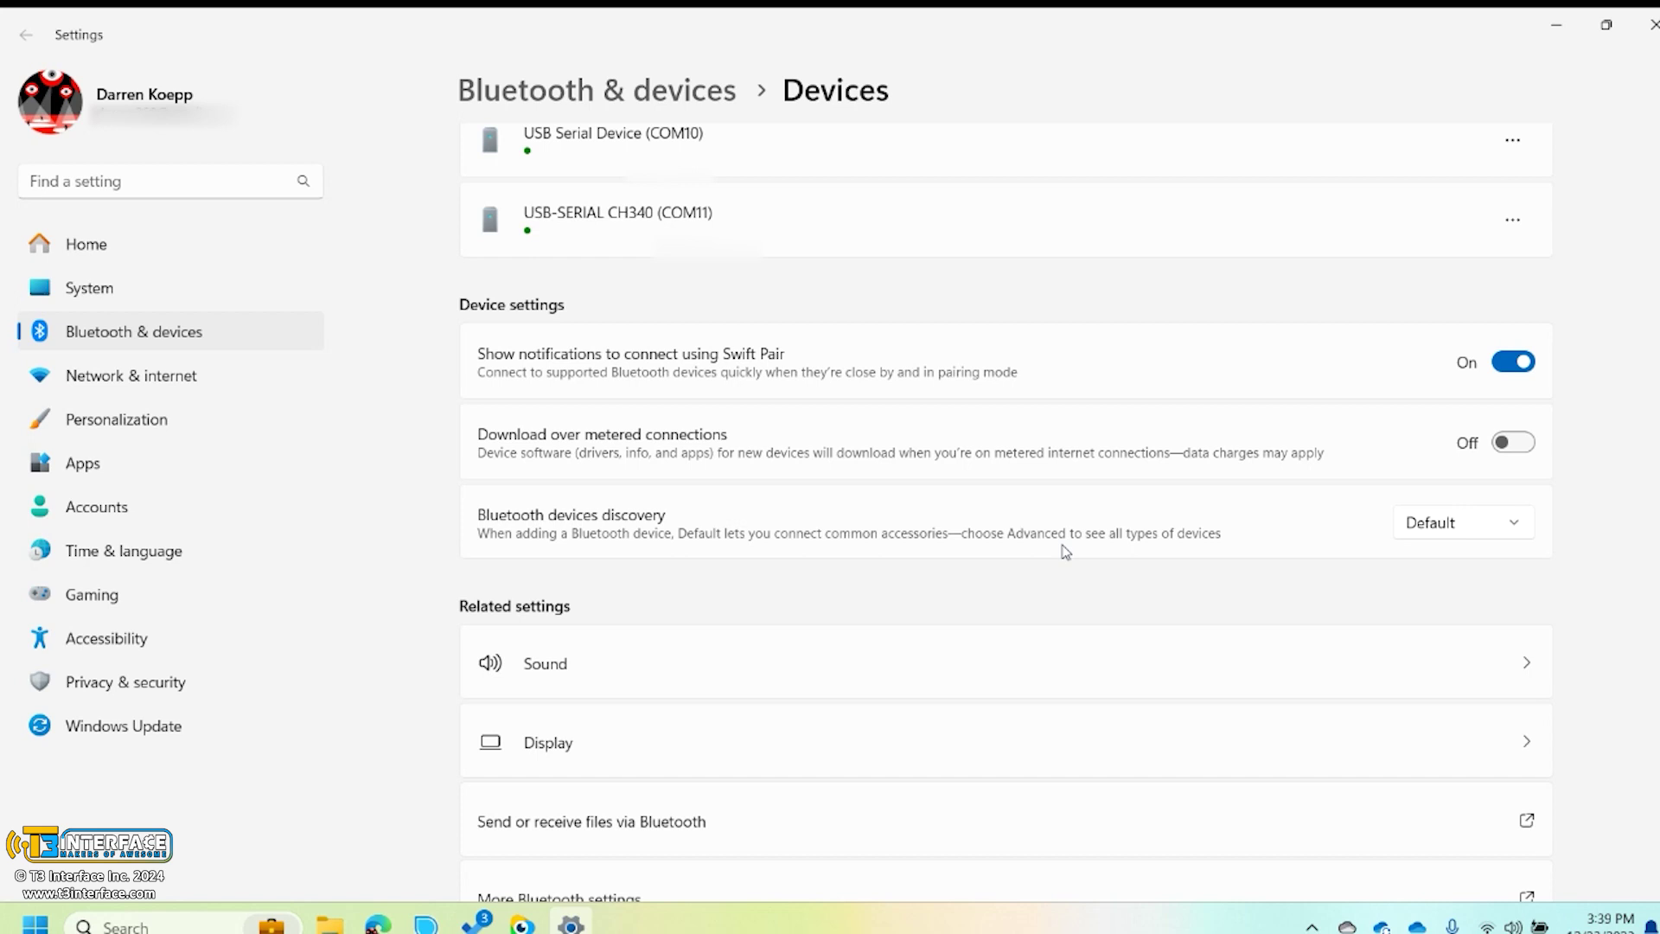
Step: Switch Bluetooth device discovery to Advanced and start a new Bluetooth device search
click(1512, 533)
click(1492, 564)
click(1609, 536)
scroll(1608, 535, up, 10)
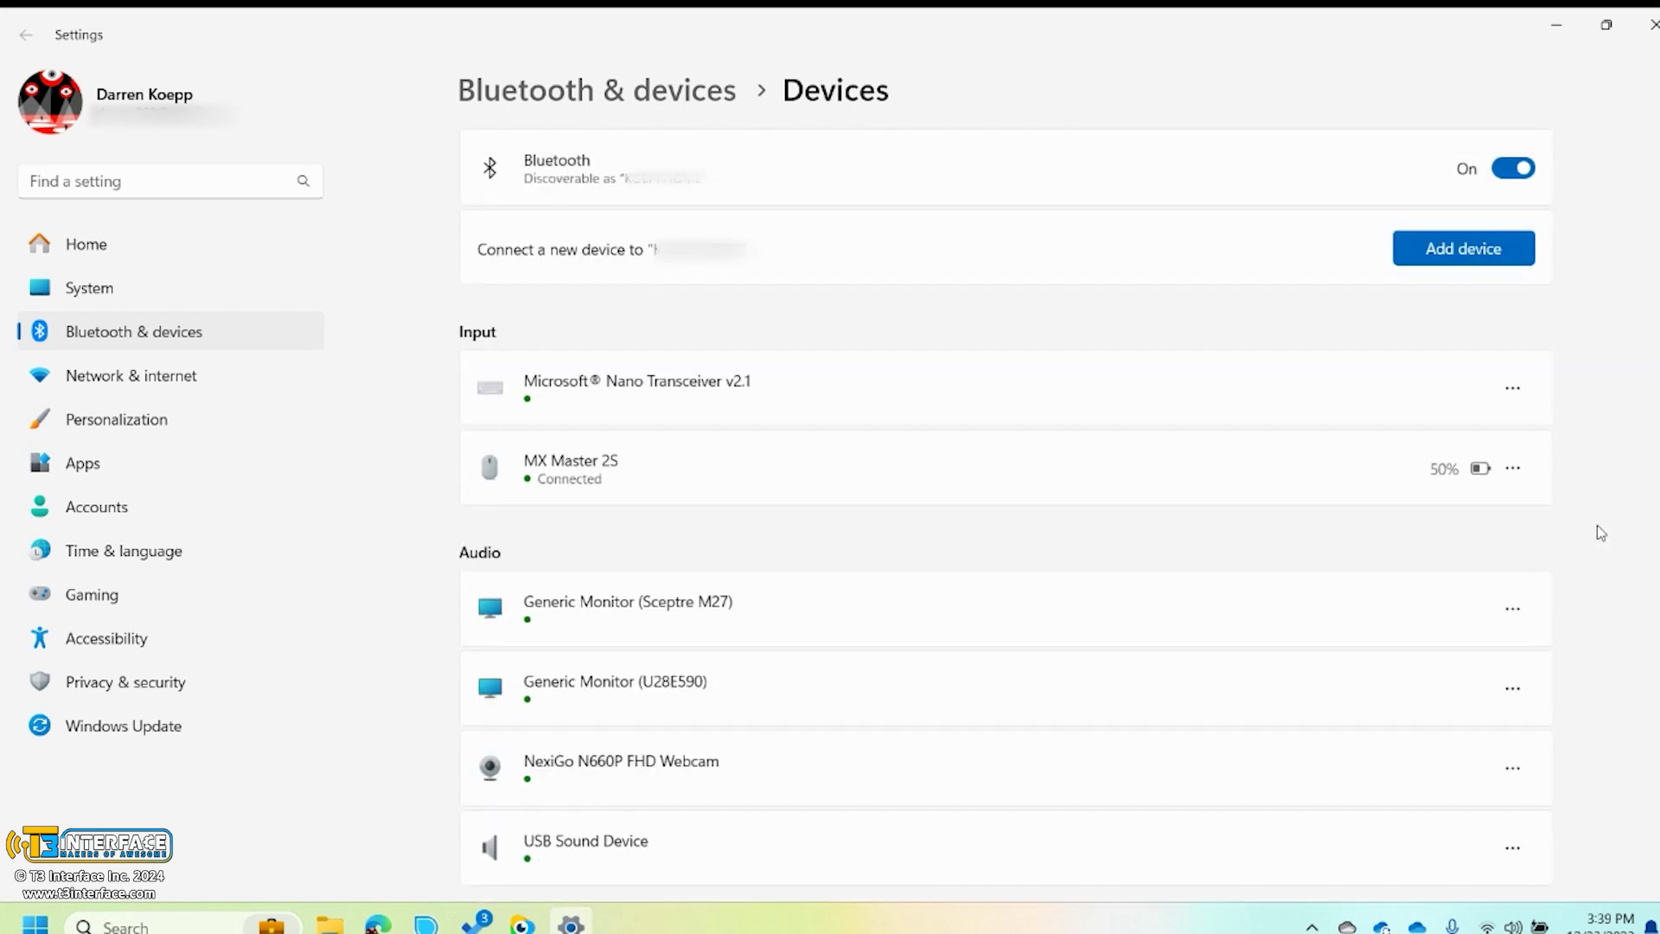
click(1468, 251)
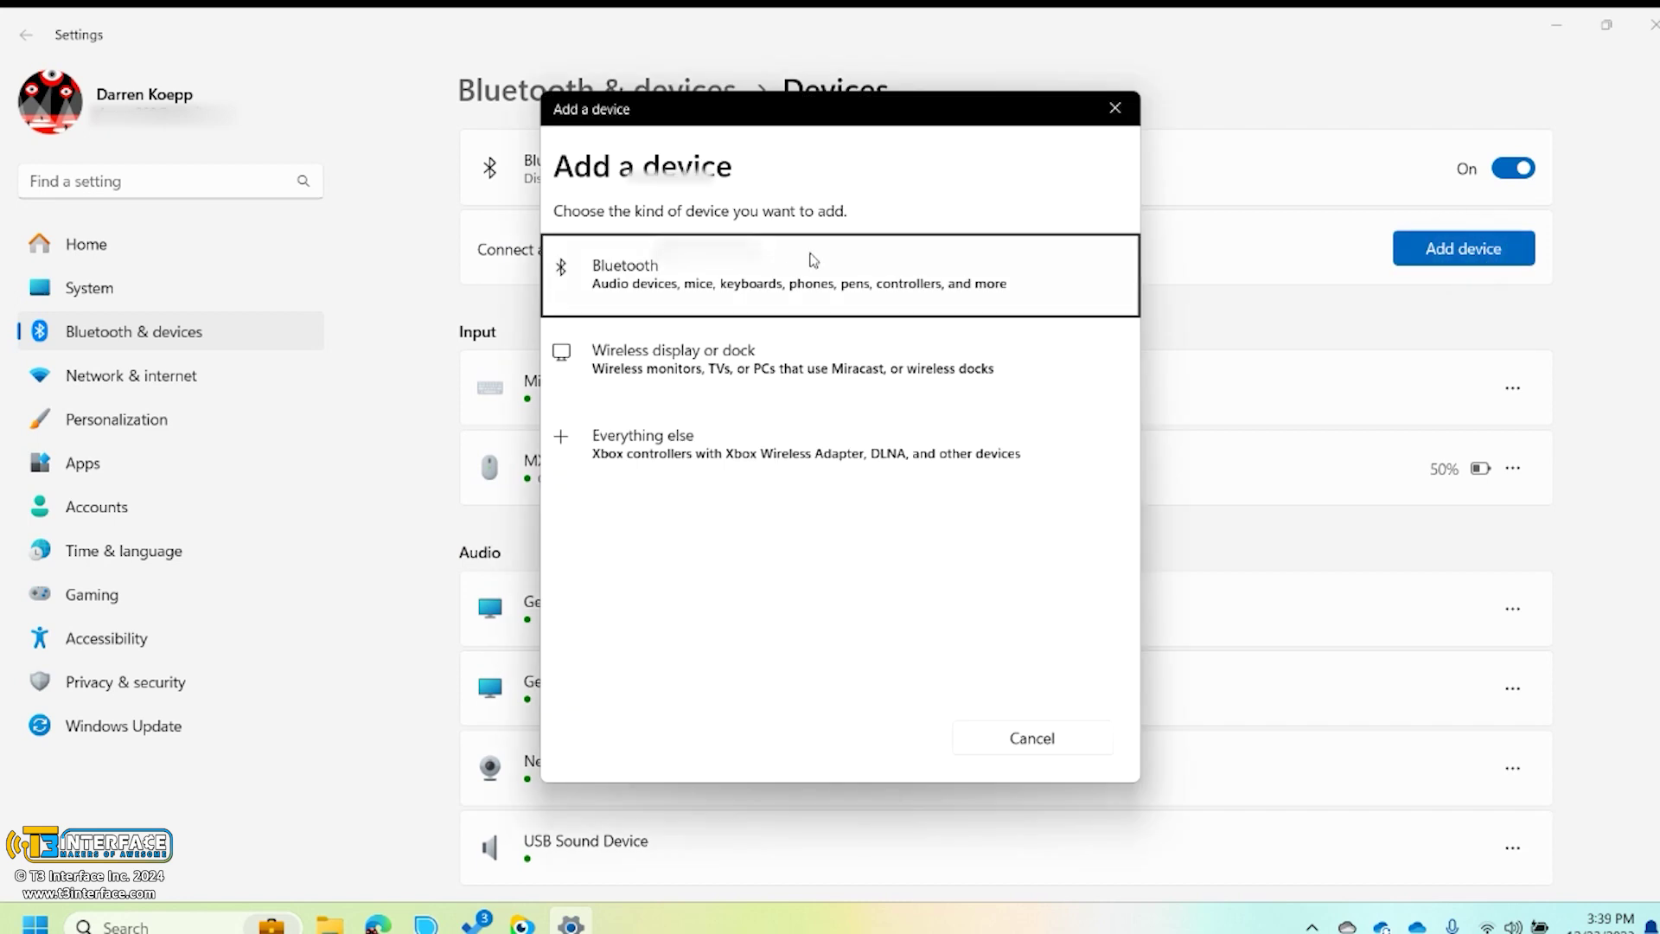
click(804, 260)
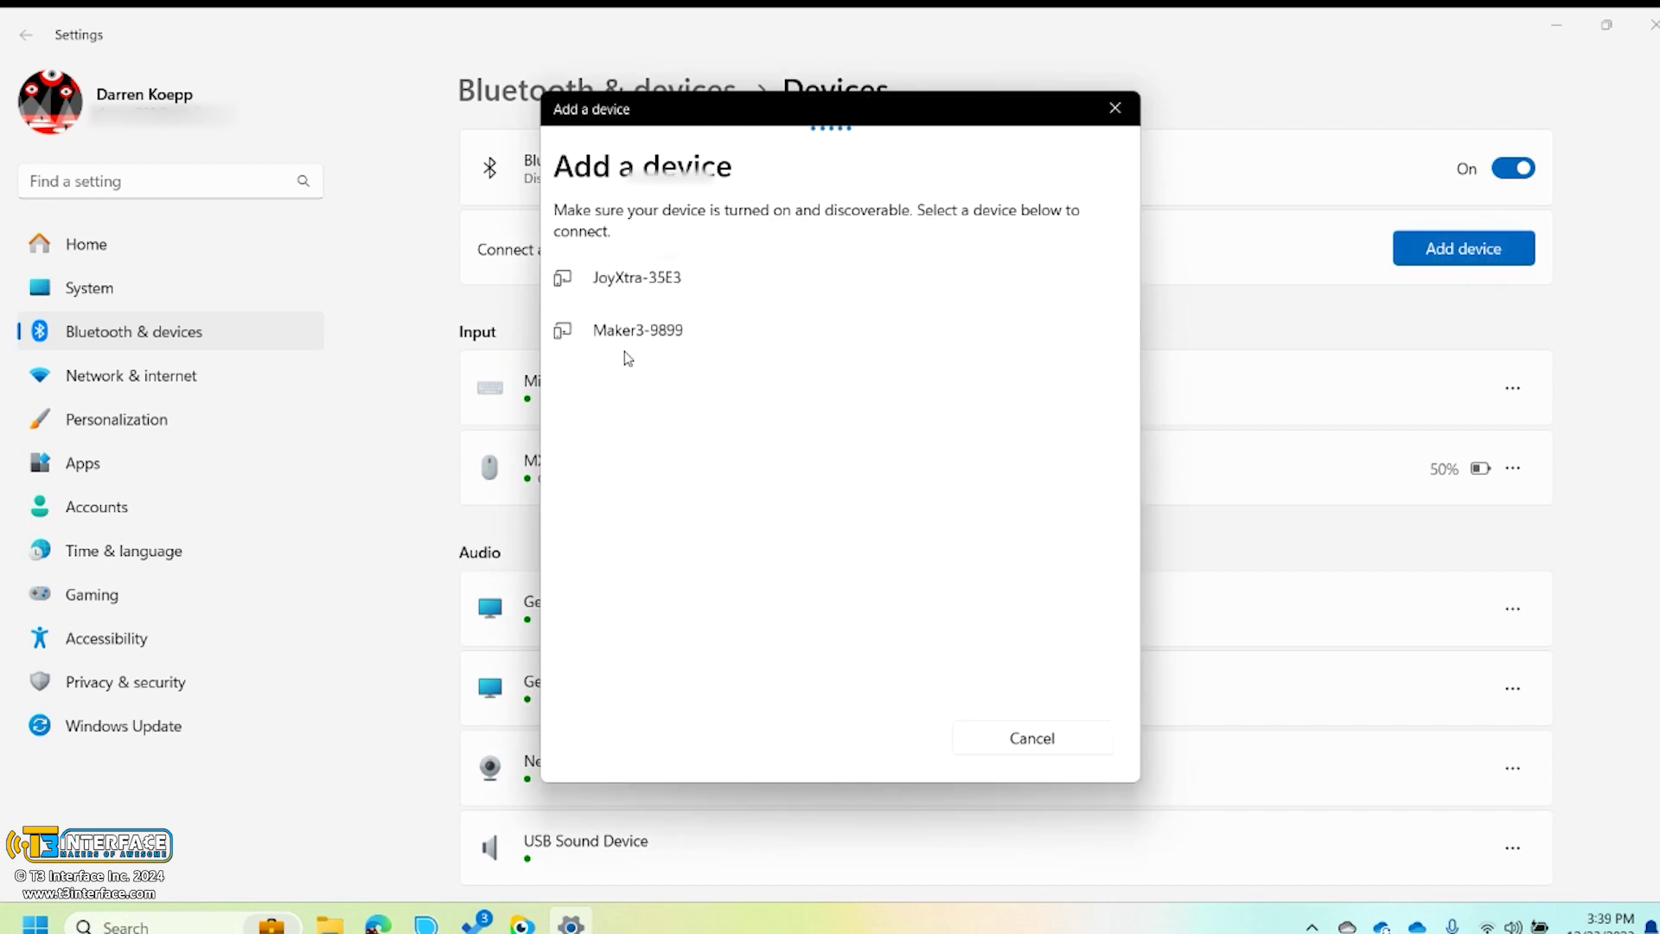